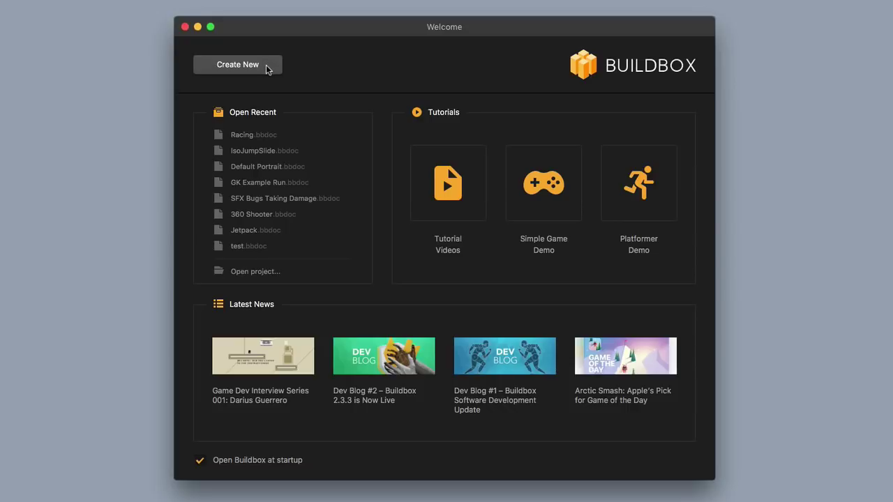
Step: Start a new game and page through the gameplay presets until Racing appears
{"action": "left_click", "coordinate": [266, 64]}
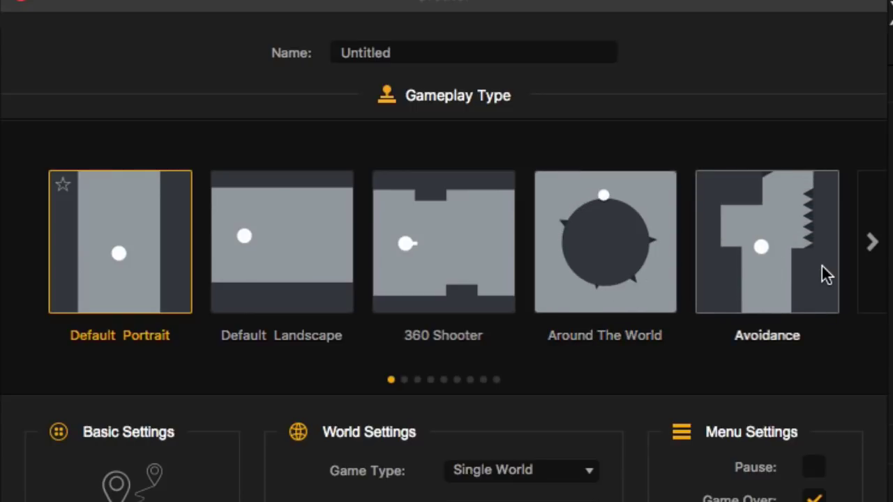
{"action": "left_click", "coordinate": [871, 242]}
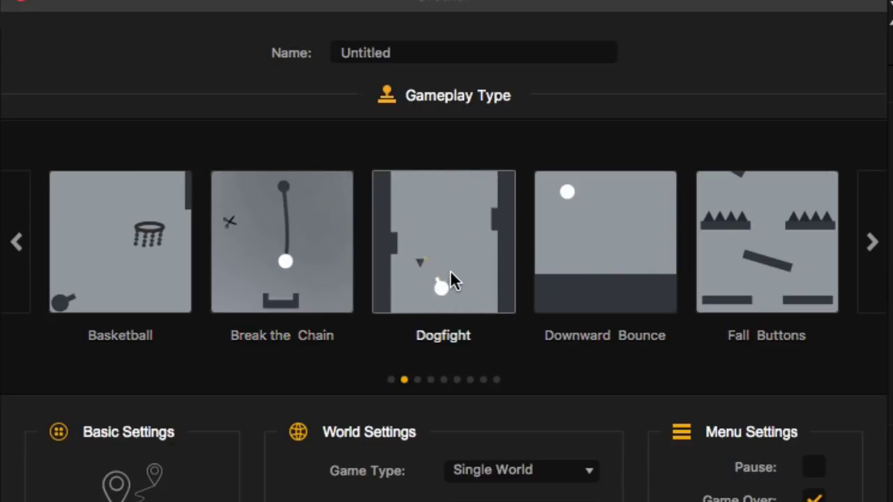
{"action": "left_click", "coordinate": [864, 264]}
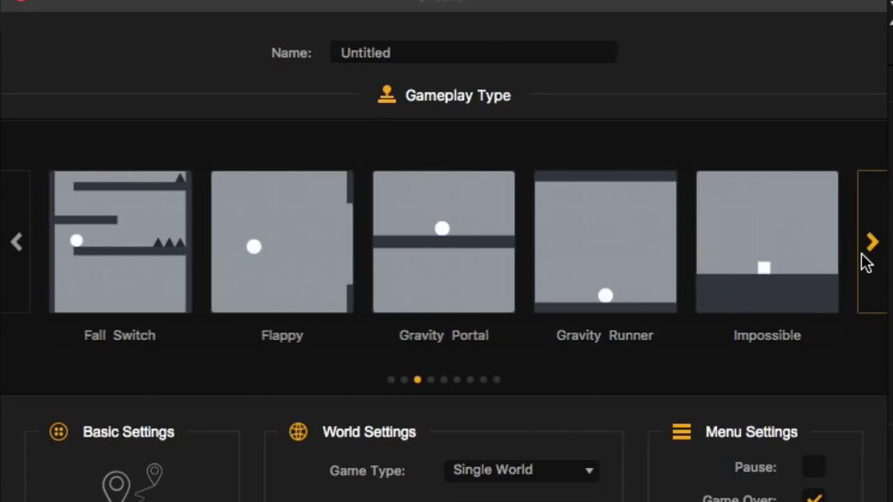
{"action": "left_click", "coordinate": [872, 264]}
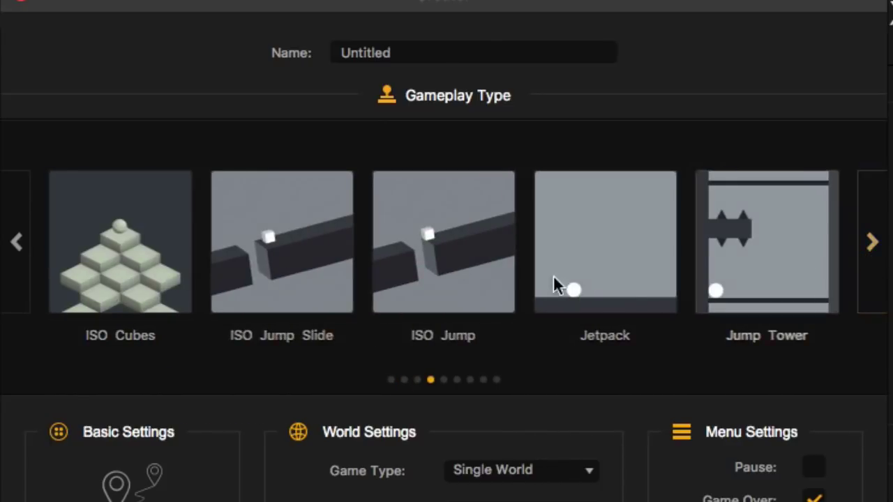
{"action": "left_click", "coordinate": [881, 266]}
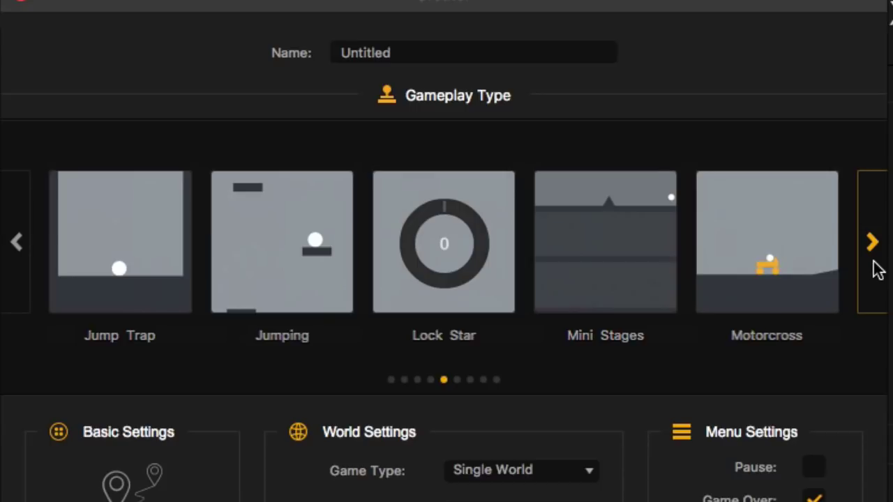
{"action": "left_click", "coordinate": [873, 269]}
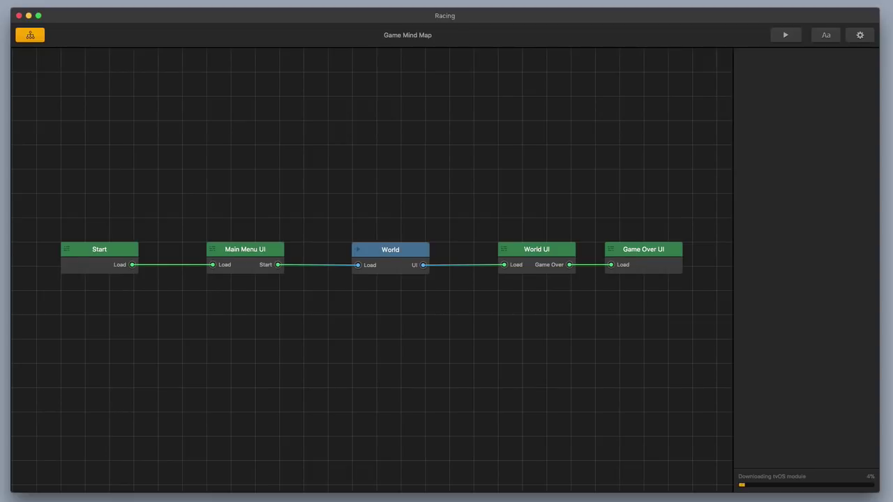
Step: Test-play the Racing game in Preview and restart it after the game over
{"action": "left_click", "coordinate": [787, 35]}
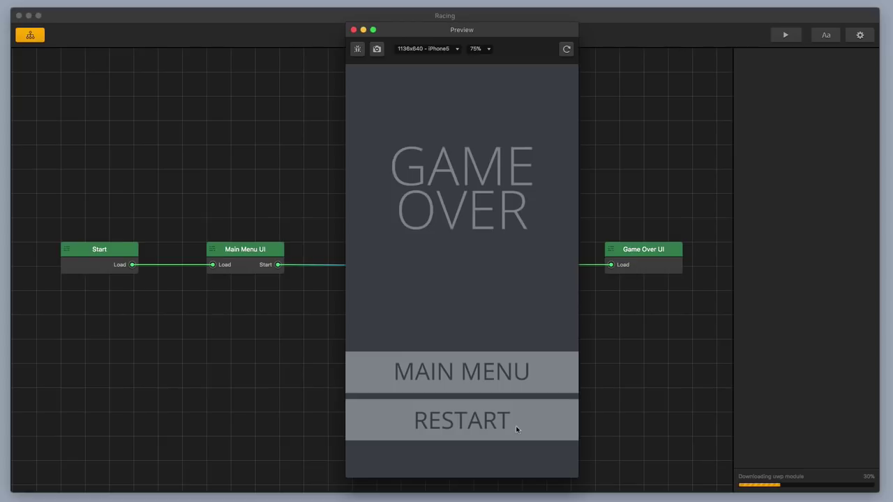
{"action": "left_click", "coordinate": [496, 423]}
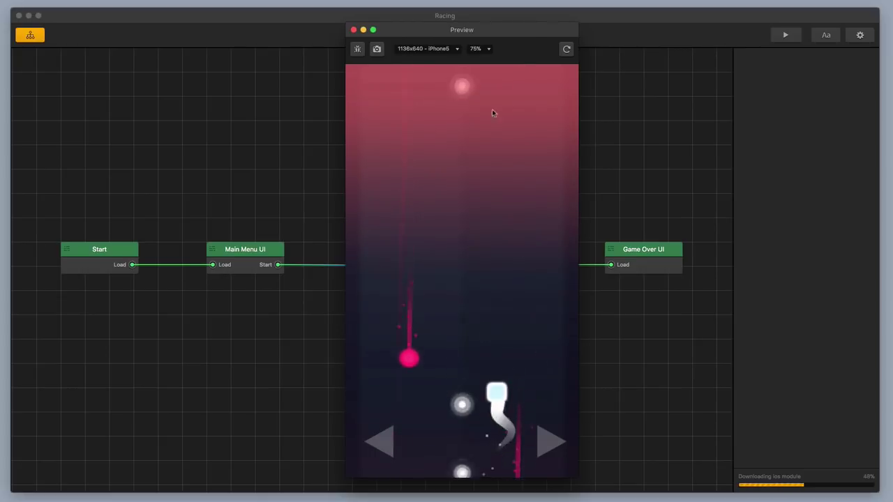
Step: Close the preview and open the World UI screen for editing
{"action": "left_click", "coordinate": [353, 30]}
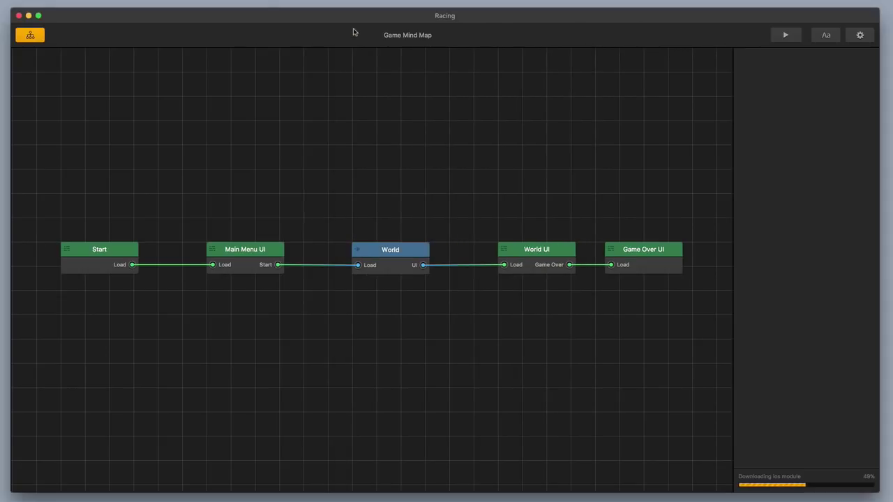
{"action": "left_click", "coordinate": [396, 264]}
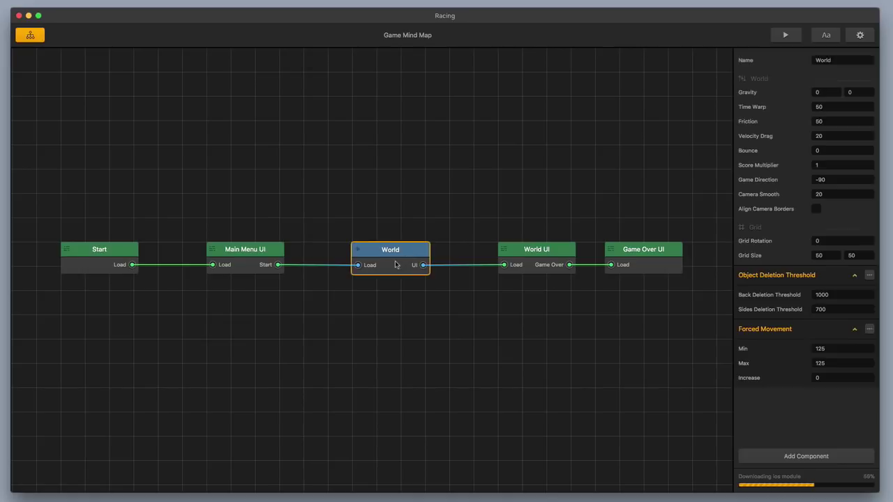
{"action": "double_click", "coordinate": [537, 251]}
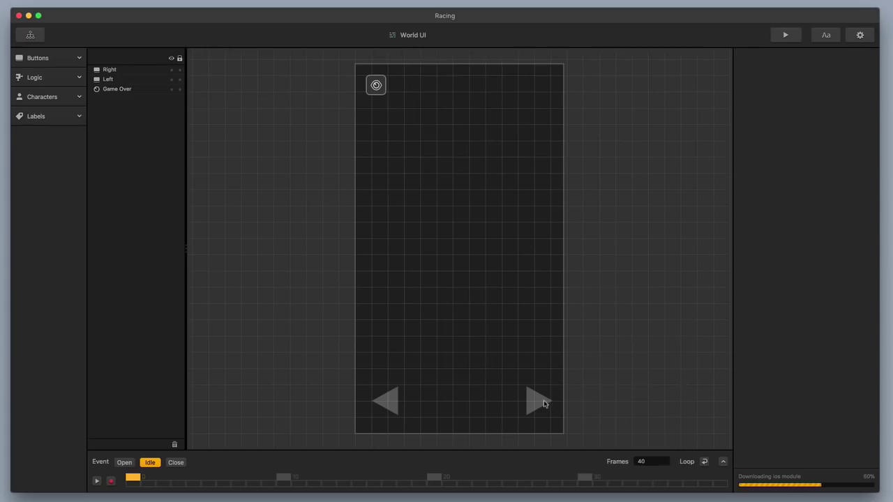
Step: Delete the right and left arrow steering buttons, leaving only Game Over
{"action": "left_click", "coordinate": [540, 405]}
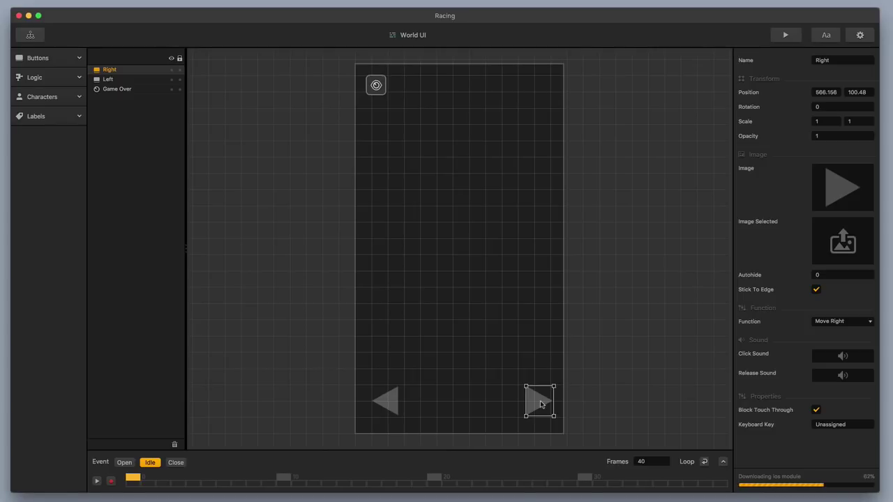
{"action": "key", "text": "Delete"}
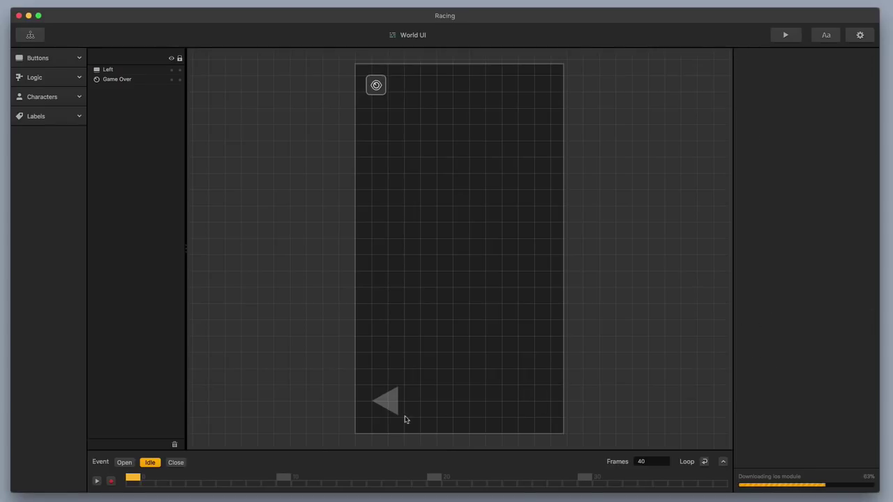
{"action": "left_click", "coordinate": [397, 405]}
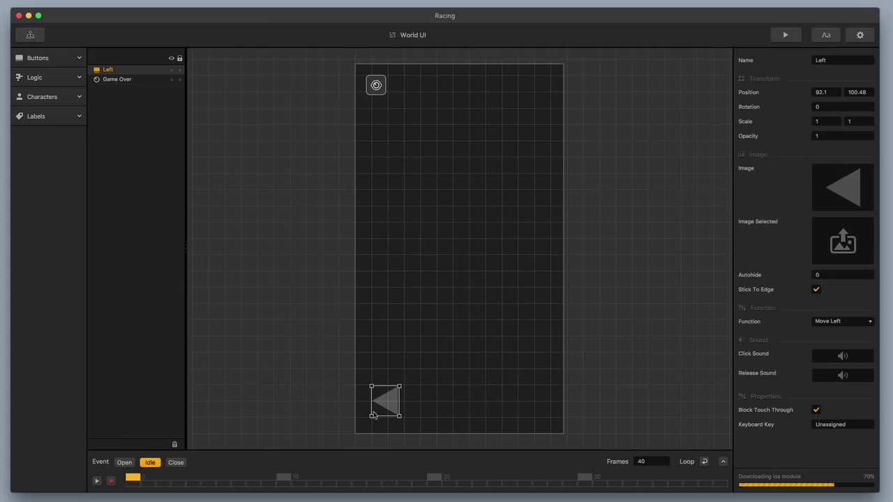
{"action": "key", "text": "Delete"}
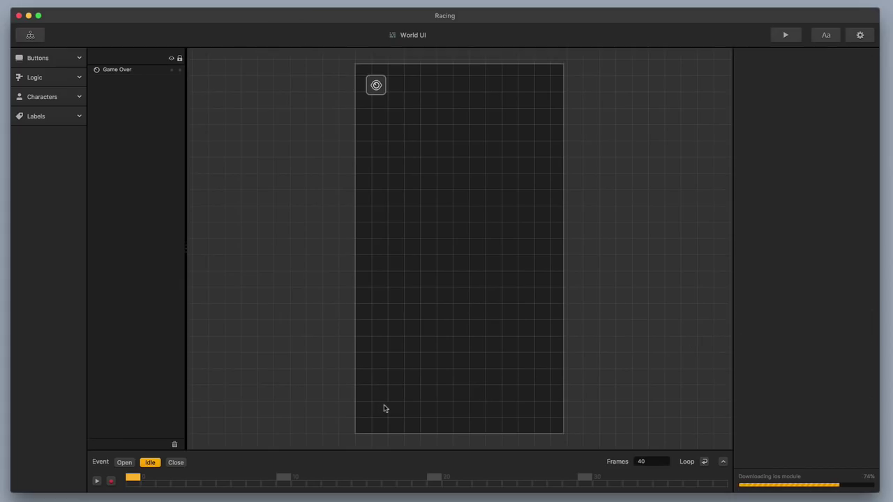
Step: Stretch a Joystick touch area over the whole phone screen with Relative control style
{"action": "left_click", "coordinate": [68, 62]}
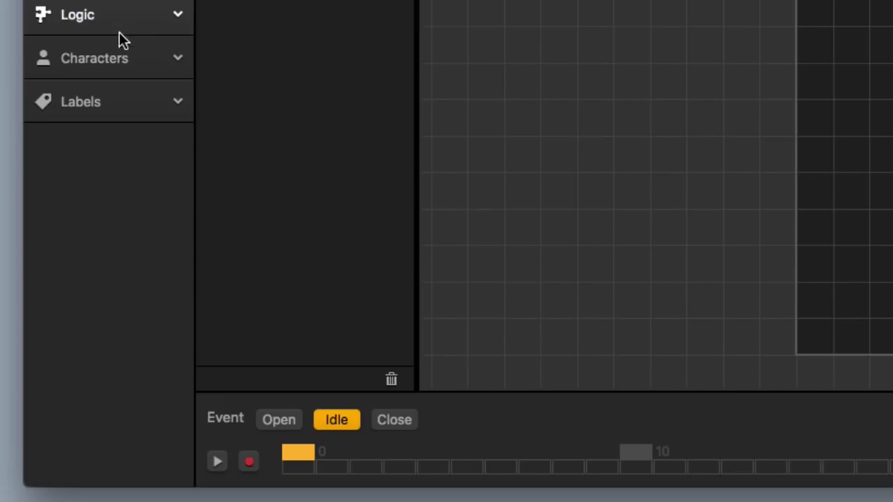
{"action": "left_click", "coordinate": [56, 302]}
{"action": "left_click_drag", "start_coordinate": [137, 286], "coordinate": [618, 116]}
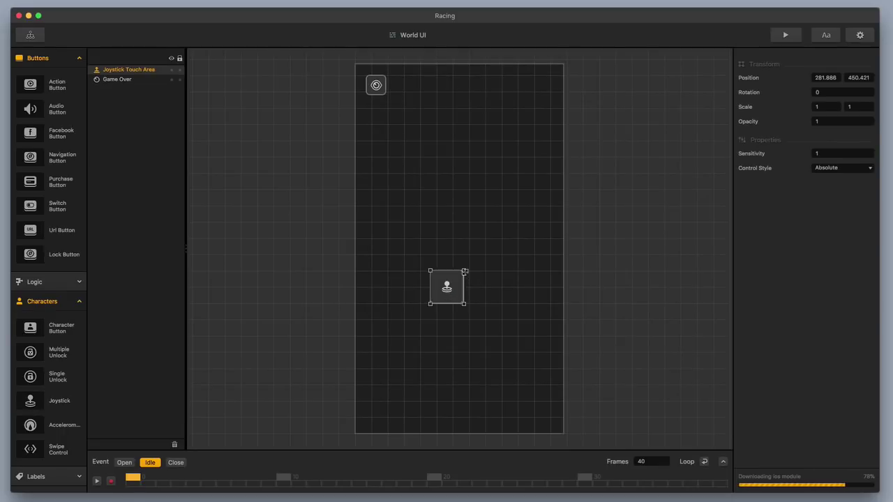
{"action": "left_click_drag", "start_coordinate": [604, 174], "coordinate": [515, 309]}
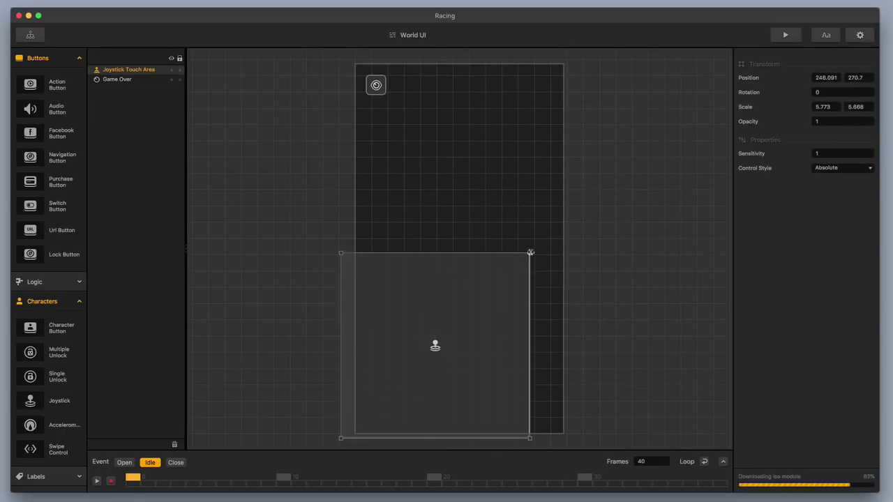
{"action": "left_click_drag", "start_coordinate": [531, 254], "coordinate": [591, 53]}
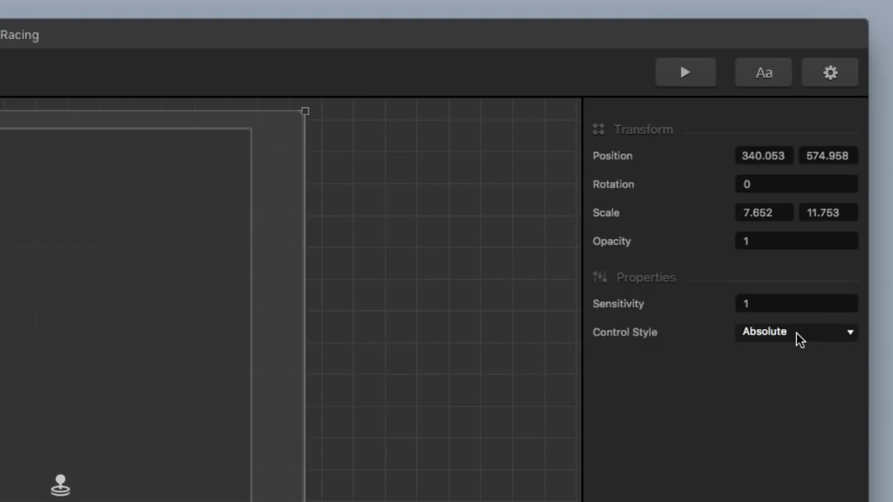
{"action": "left_click", "coordinate": [800, 337]}
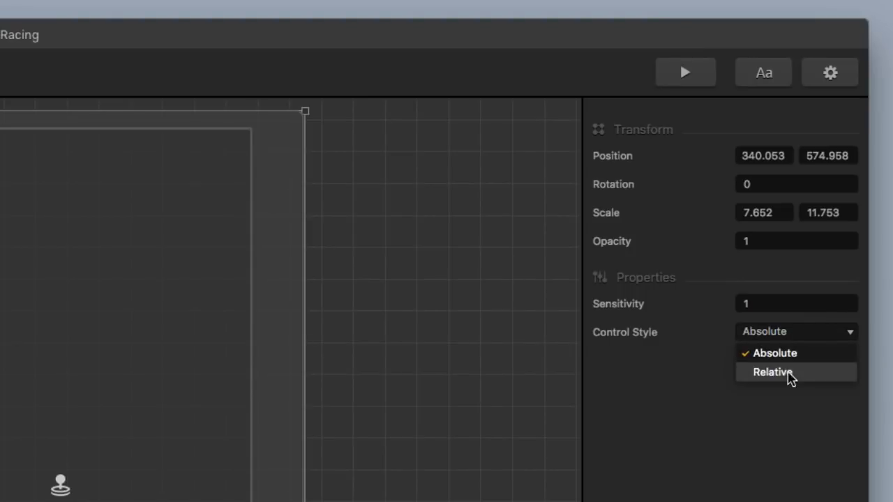
{"action": "left_click", "coordinate": [789, 375]}
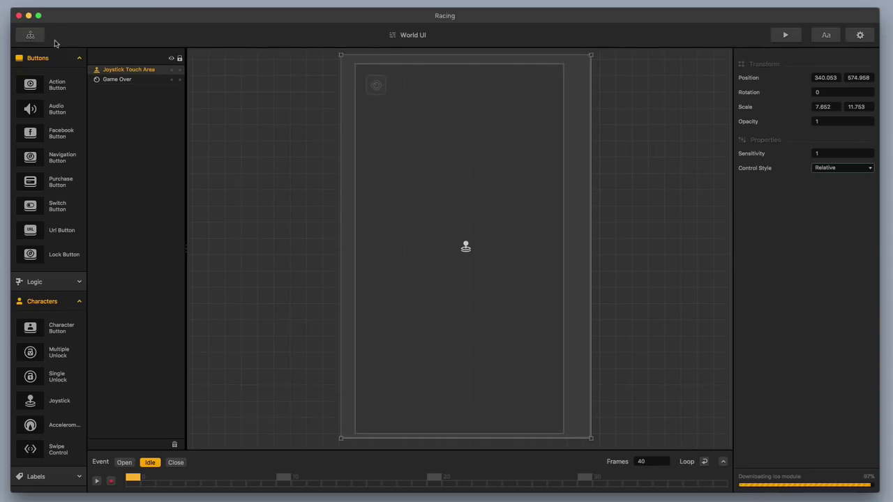
Step: Open the World scene and the Car character's gameplay settings
{"action": "left_click", "coordinate": [31, 36]}
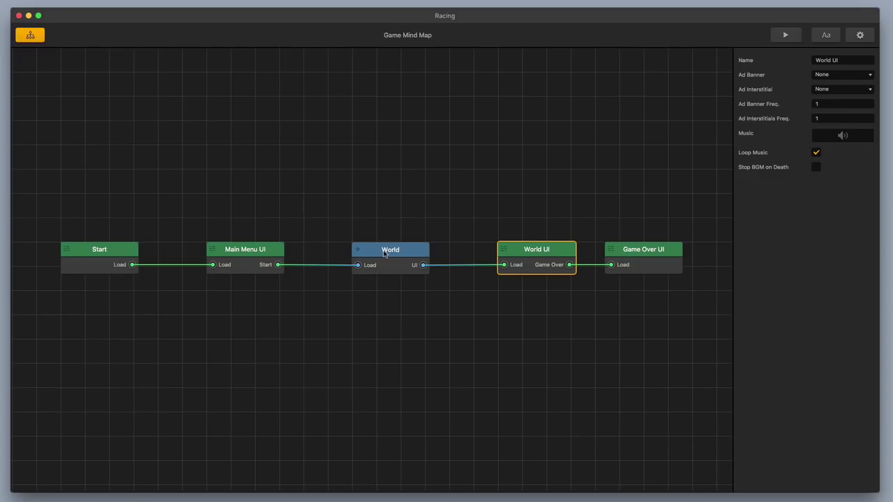
{"action": "double_click", "coordinate": [386, 253]}
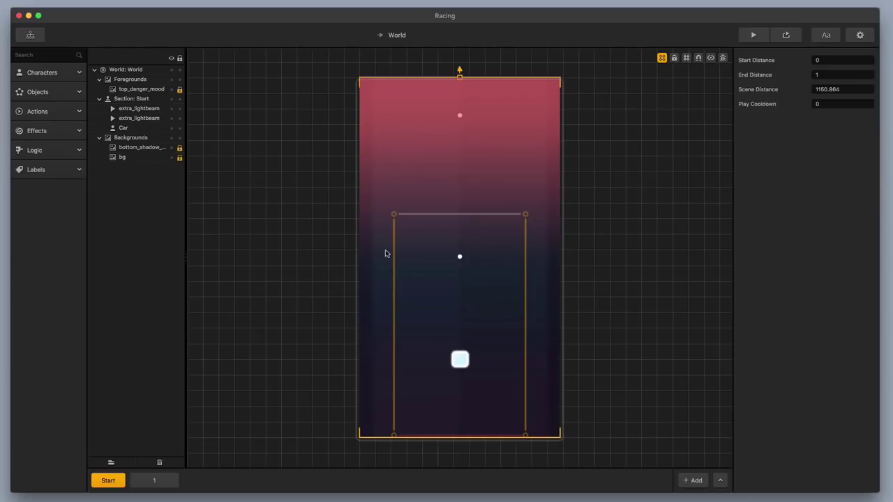
{"action": "left_click", "coordinate": [42, 73]}
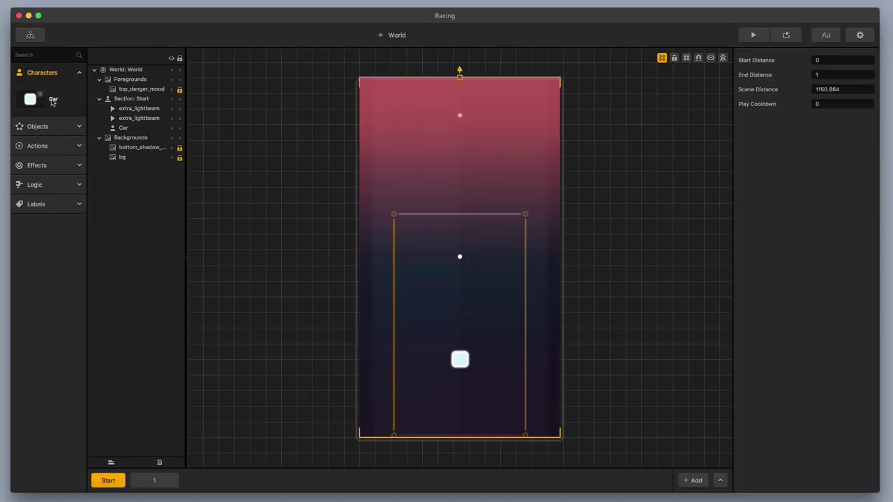
{"action": "left_click", "coordinate": [53, 101]}
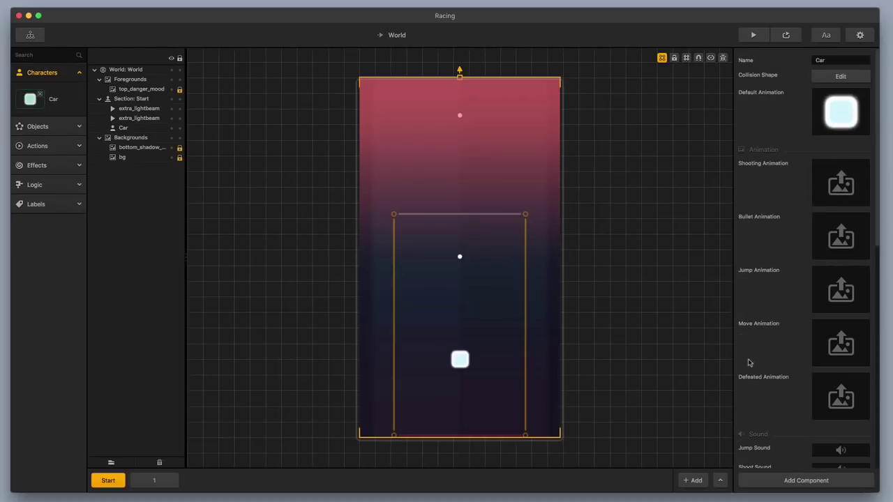
Step: Set the car's Max Speed fields to 45 and 0
{"action": "scroll", "coordinate": [750, 364], "scroll_direction": "down", "scroll_amount": 10}
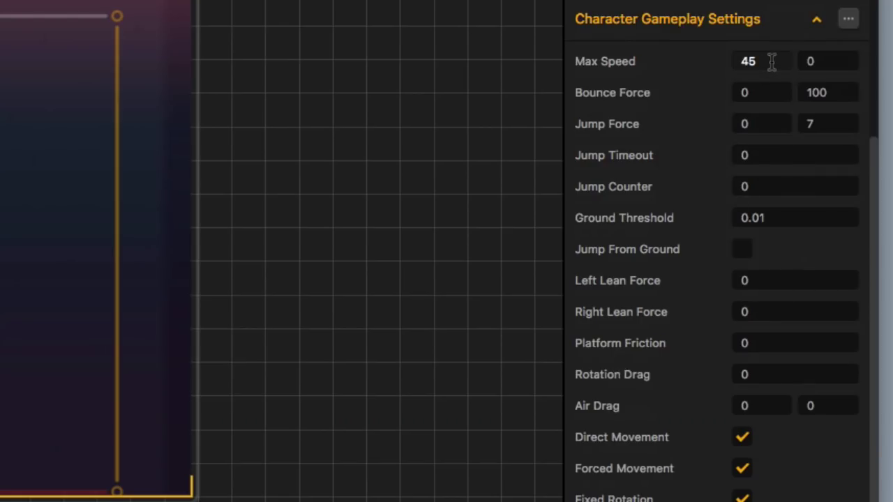
{"action": "left_click", "coordinate": [745, 60]}
{"action": "left_click_drag", "start_coordinate": [744, 61], "coordinate": [766, 62]}
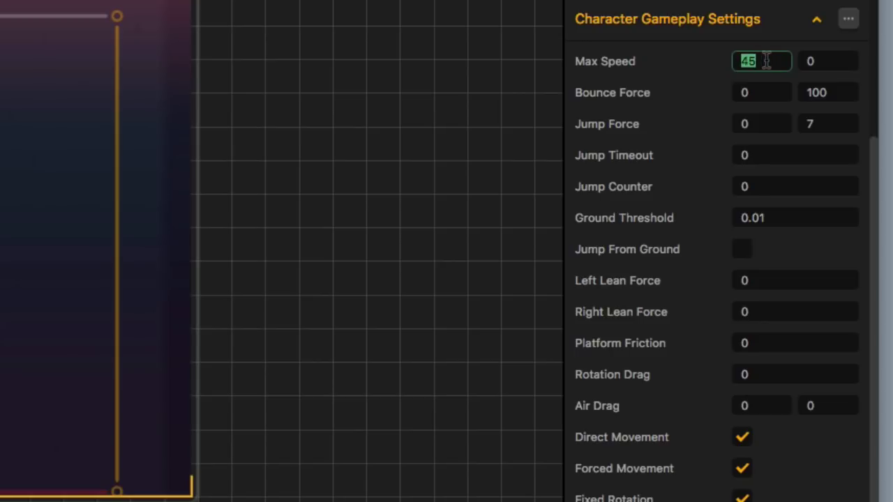
{"action": "left_click", "coordinate": [821, 62]}
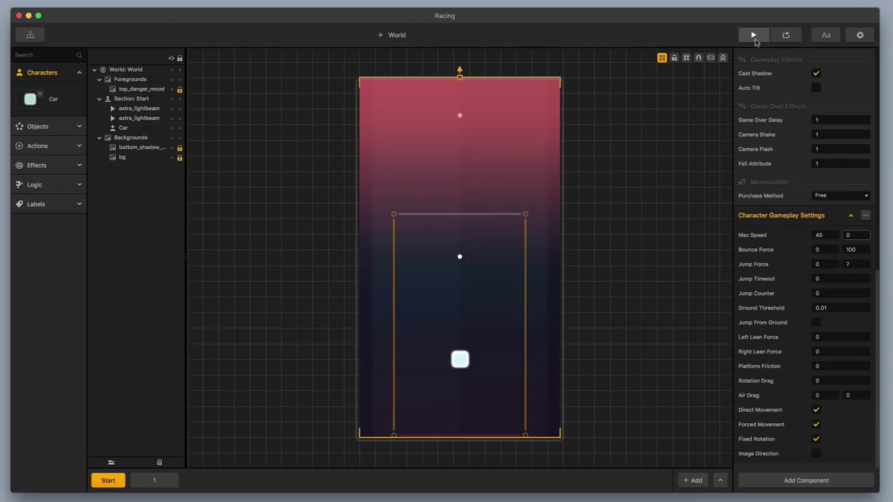
Step: Preview the Racing game and start a run with the joystick-controlled car
{"action": "left_click", "coordinate": [753, 35]}
{"action": "left_click", "coordinate": [476, 380]}
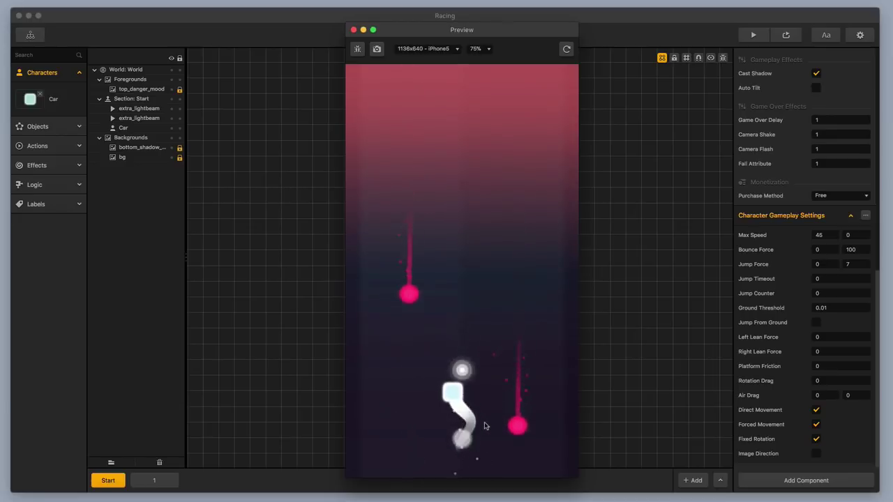
Step: Return to the World UI scene and select the Joystick Touch Area to set sensitivity .6
{"action": "left_click", "coordinate": [354, 31]}
{"action": "left_click", "coordinate": [32, 35]}
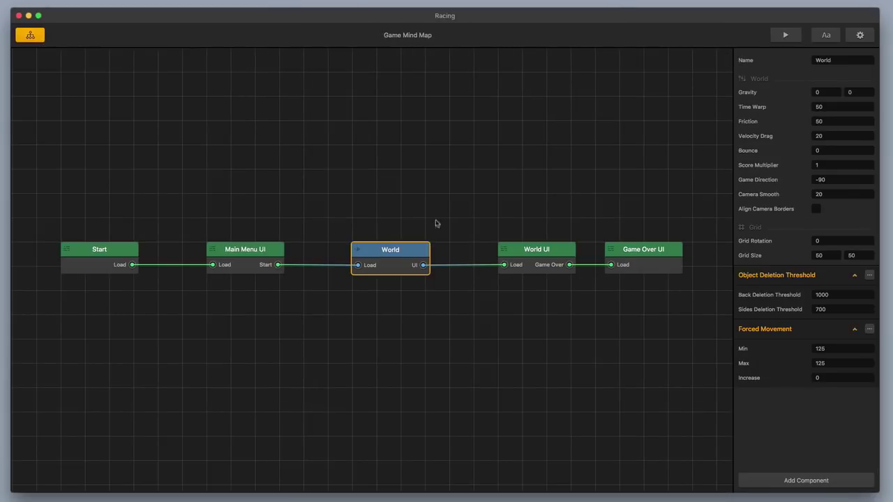
{"action": "double_click", "coordinate": [545, 251]}
{"action": "left_click", "coordinate": [513, 251]}
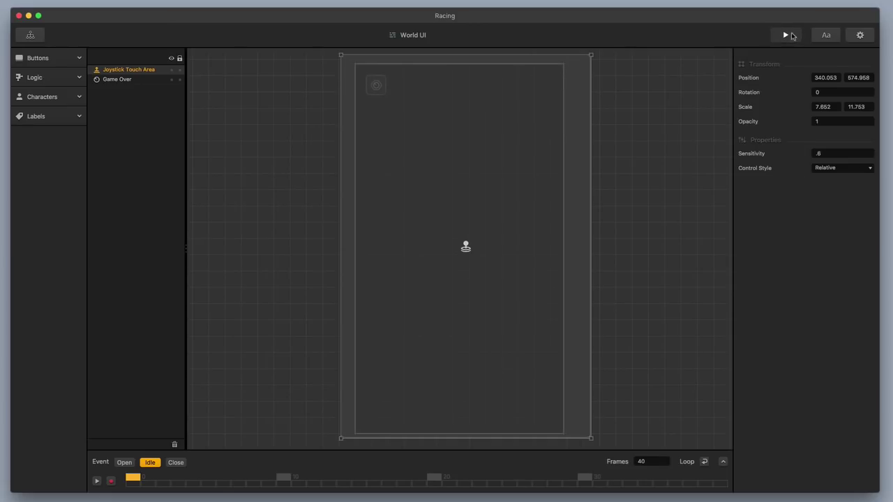
{"action": "left_click", "coordinate": [787, 35]}
{"action": "left_click", "coordinate": [500, 374]}
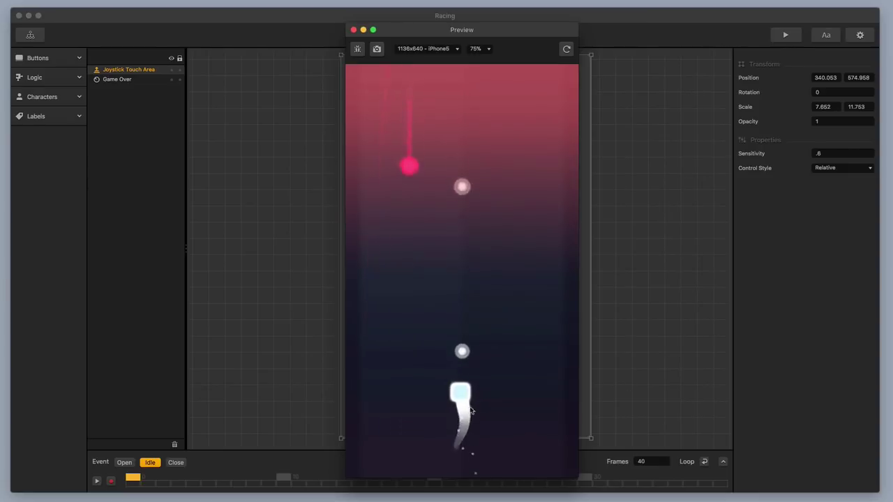
{"action": "mouse_move", "coordinate": [469, 412]}
{"action": "left_mouse_down"}
{"action": "mouse_move", "coordinate": [563, 417]}
{"action": "mouse_move", "coordinate": [442, 418]}
{"action": "mouse_move", "coordinate": [499, 421]}
{"action": "mouse_move", "coordinate": [461, 419]}
{"action": "mouse_move", "coordinate": [499, 419]}
{"action": "mouse_move", "coordinate": [482, 414]}
{"action": "left_mouse_up"}
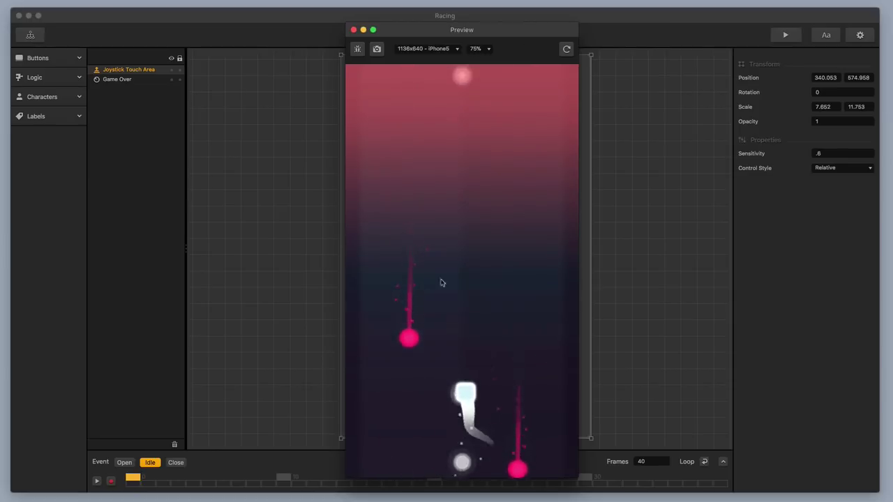
{"action": "left_click", "coordinate": [354, 30]}
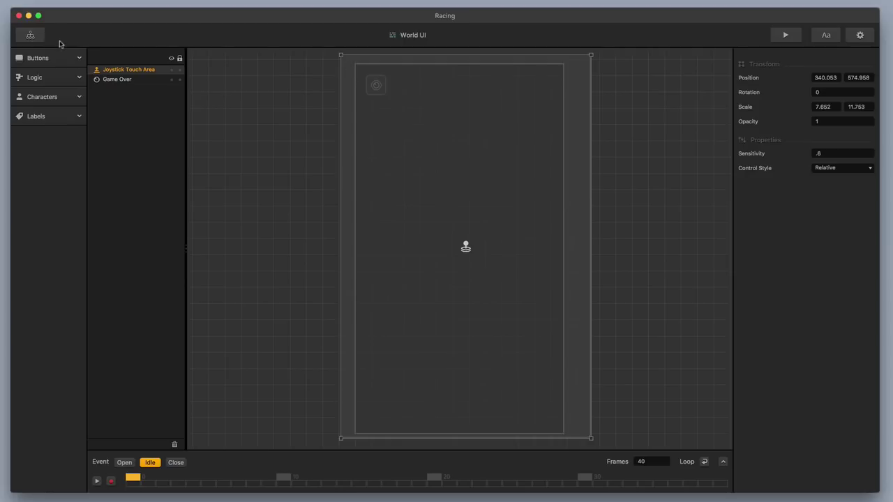
Step: In the World scene, go to section 1 and add sections 2 and 3 after it
{"action": "left_click", "coordinate": [30, 35]}
{"action": "double_click", "coordinate": [389, 255]}
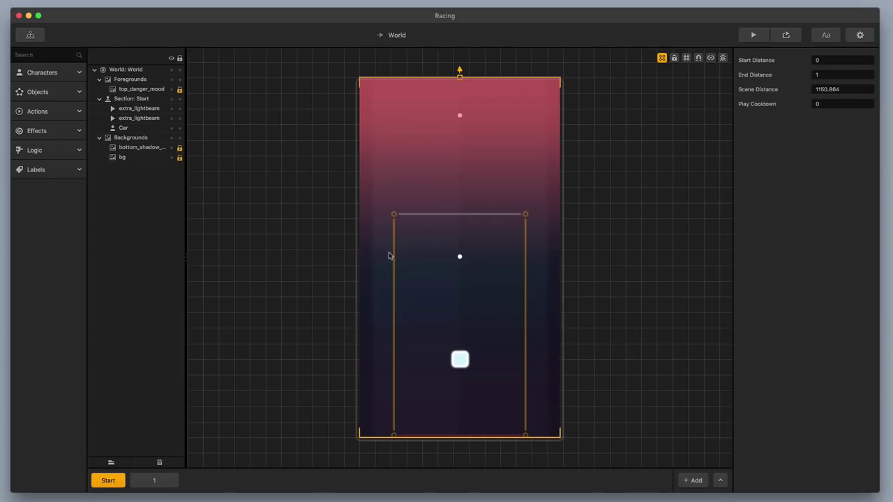
{"action": "left_click", "coordinate": [153, 482]}
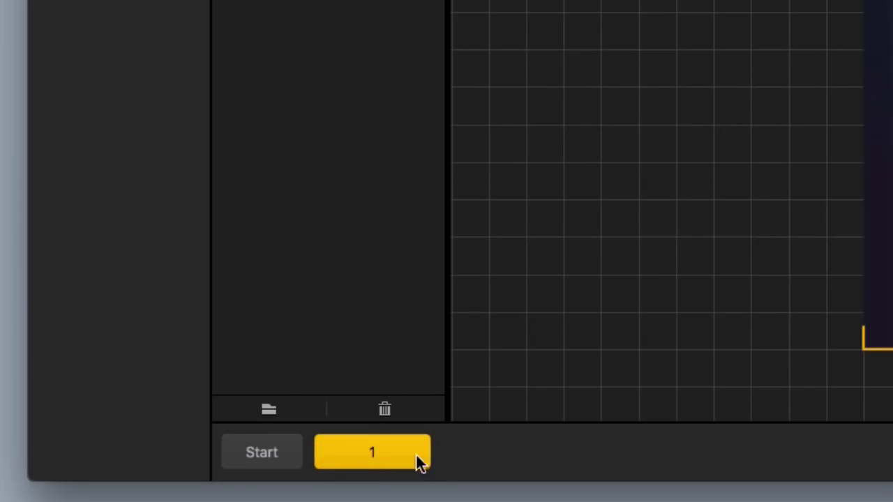
{"action": "left_click", "coordinate": [546, 457]}
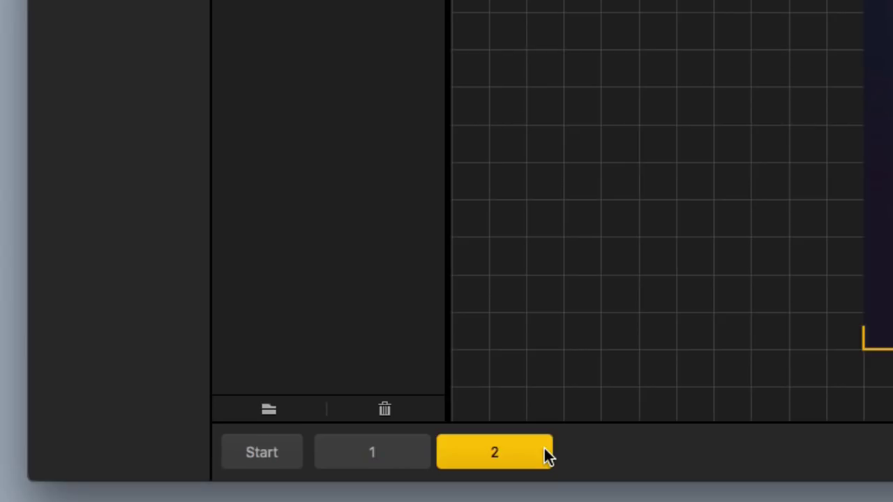
{"action": "left_click", "coordinate": [545, 455]}
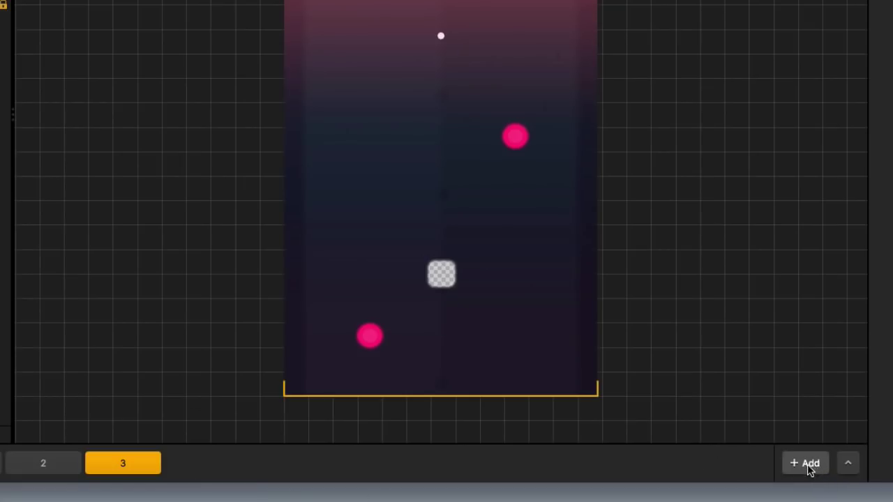
Step: Add a fourth section to the World and switch between sections 3 and 4
{"action": "left_click", "coordinate": [808, 464]}
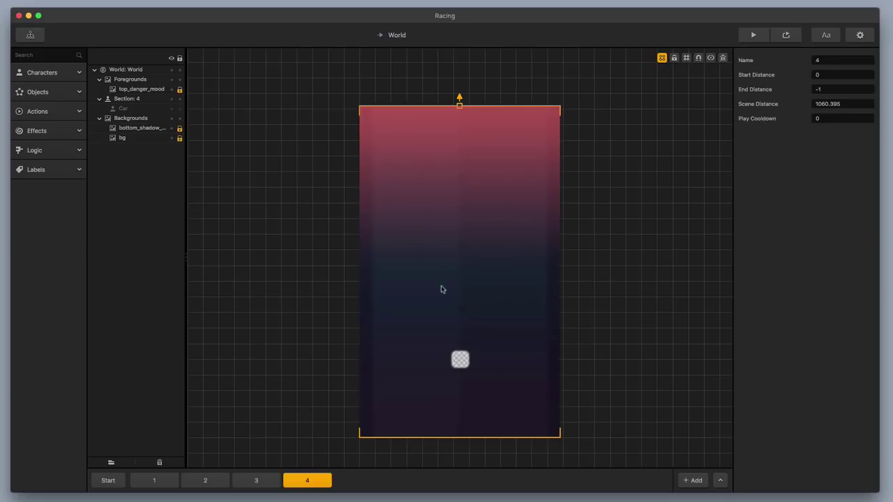
{"action": "left_click", "coordinate": [267, 483]}
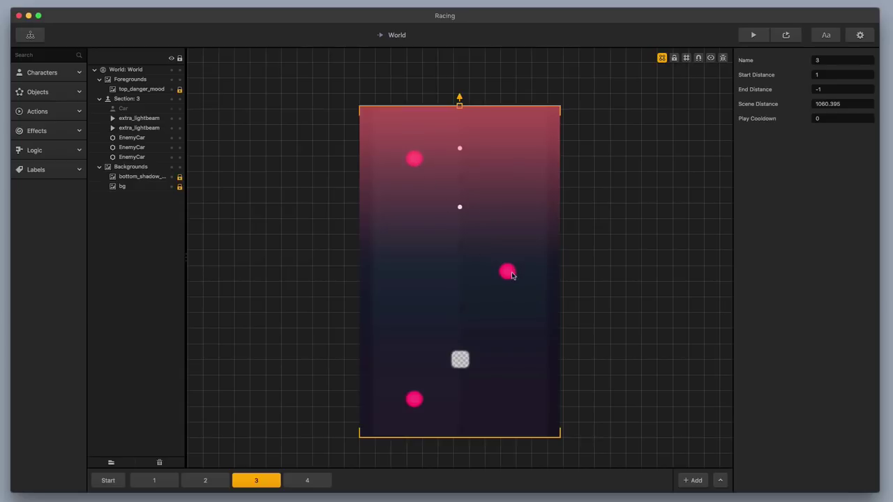
{"action": "left_click", "coordinate": [301, 483]}
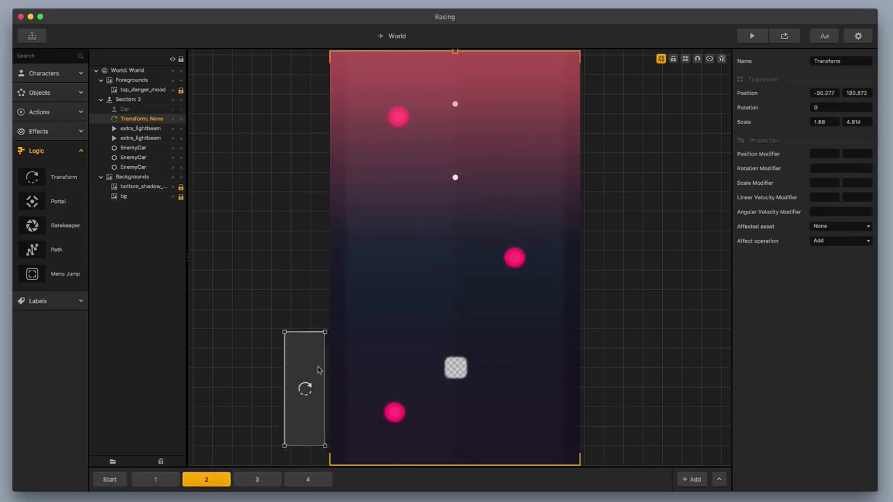
Step: Place a Transform beside section 2 and choose its affect operation
{"action": "left_click_drag", "start_coordinate": [32, 176], "coordinate": [590, 371]}
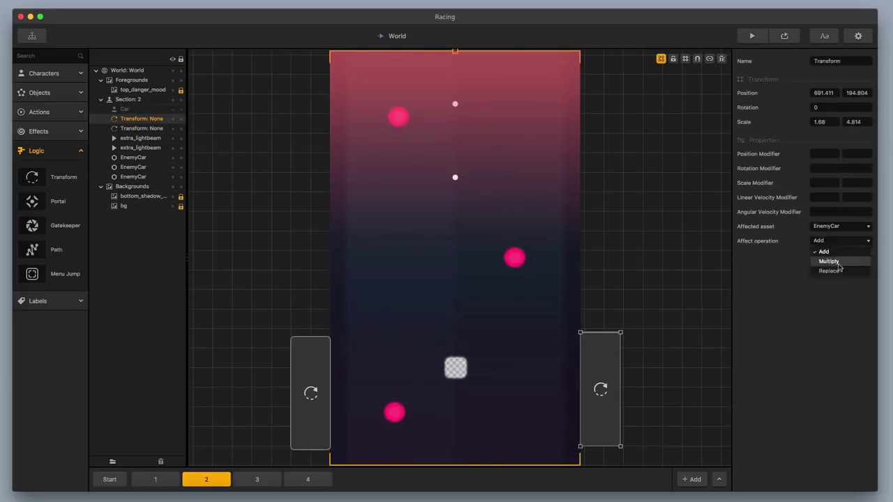
{"action": "left_click", "coordinate": [841, 240]}
{"action": "left_click", "coordinate": [844, 273]}
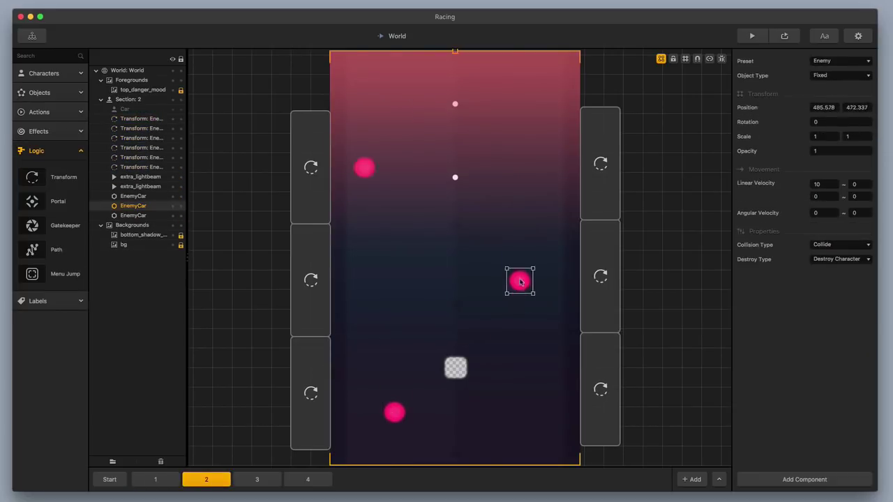
Step: Move an enemy car higher in section 3 and reshape the enemy's path in section 4
{"action": "left_click", "coordinate": [500, 222]}
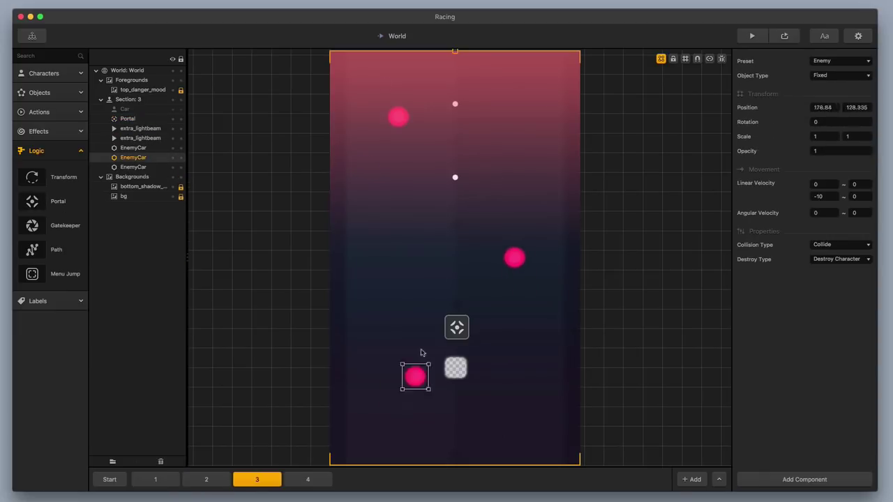
{"action": "left_click", "coordinate": [823, 185]}
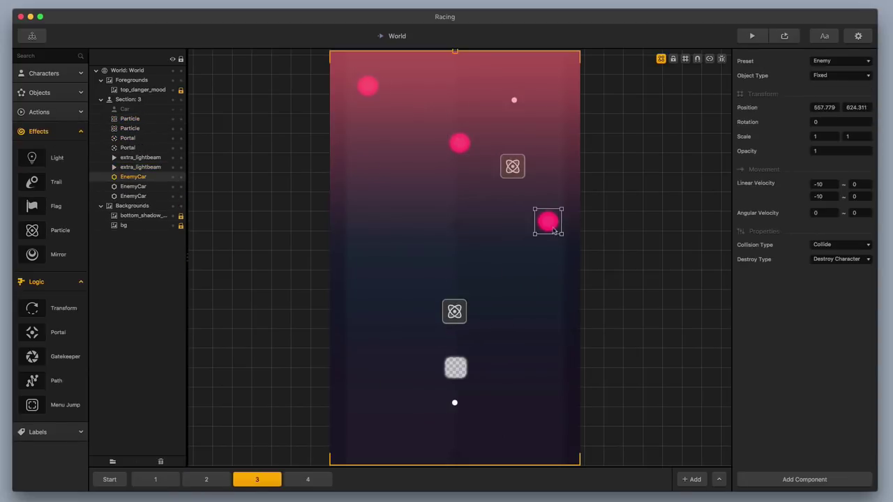
{"action": "left_click_drag", "start_coordinate": [555, 232], "coordinate": [579, 195]}
{"action": "left_click", "coordinate": [308, 479]}
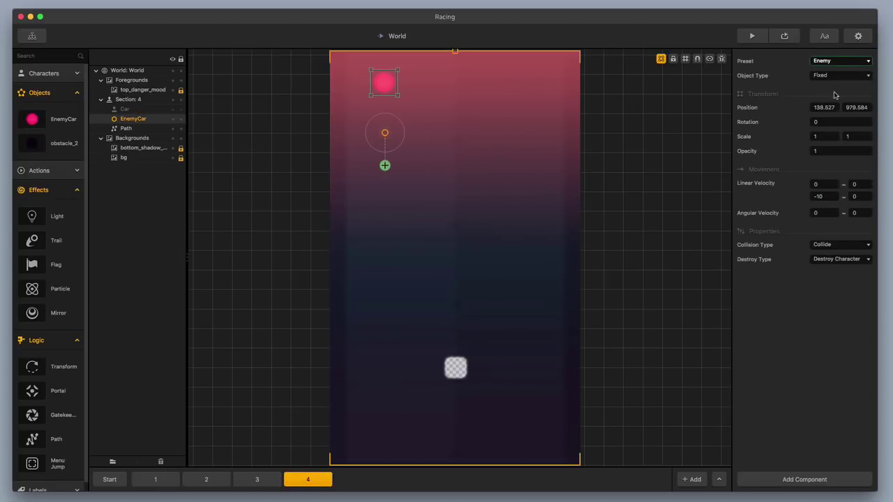
{"action": "left_click_drag", "start_coordinate": [384, 165], "coordinate": [346, 191]}
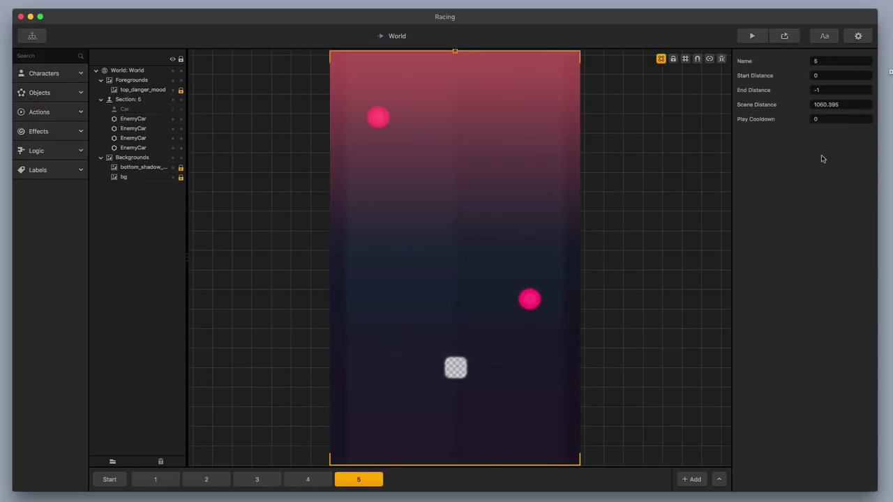
Step: Preview the Racing game and steer the car left and right through the pink enemy swarms
{"action": "left_click", "coordinate": [751, 38]}
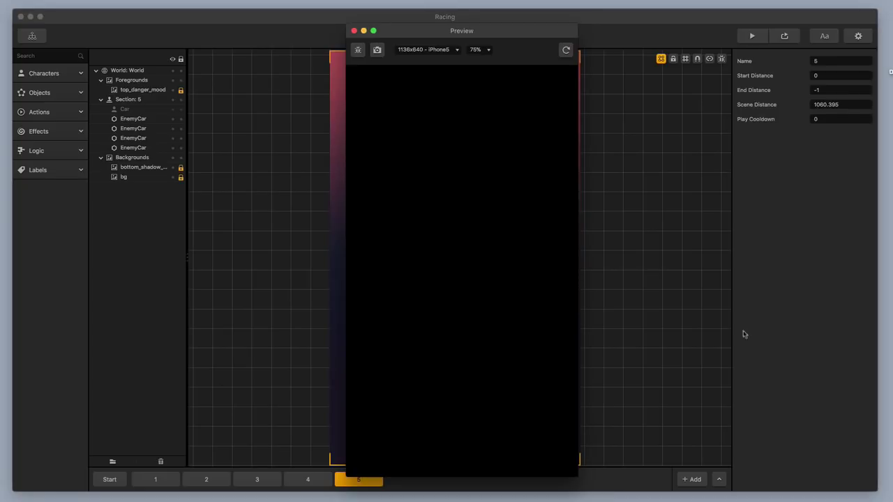
{"action": "left_click", "coordinate": [476, 393]}
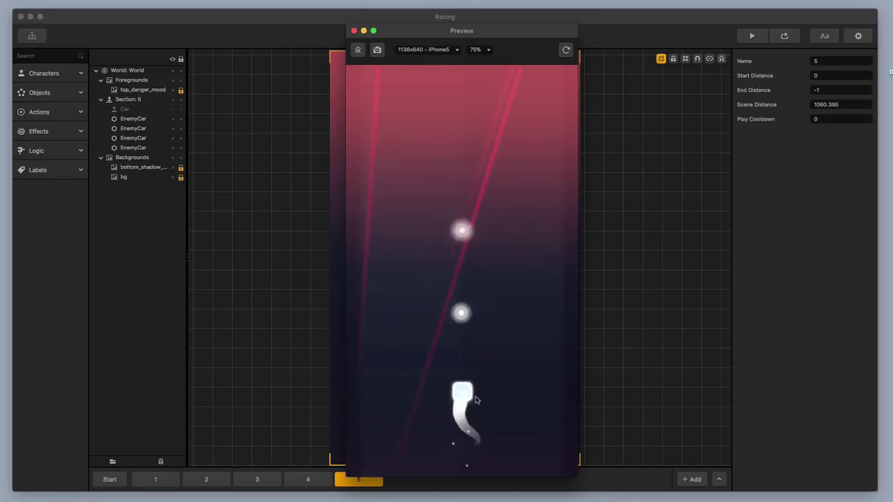
{"action": "left_click_drag", "start_coordinate": [471, 399], "coordinate": [487, 378]}
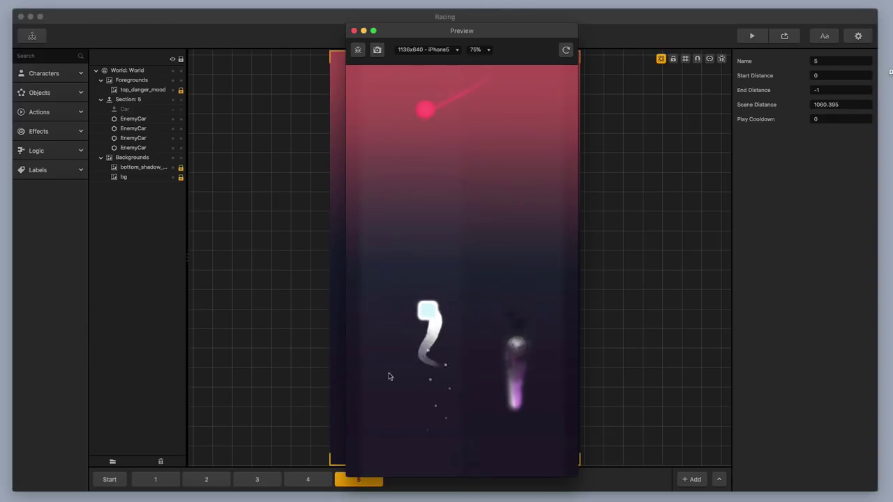
{"action": "left_click_drag", "start_coordinate": [400, 380], "coordinate": [380, 378]}
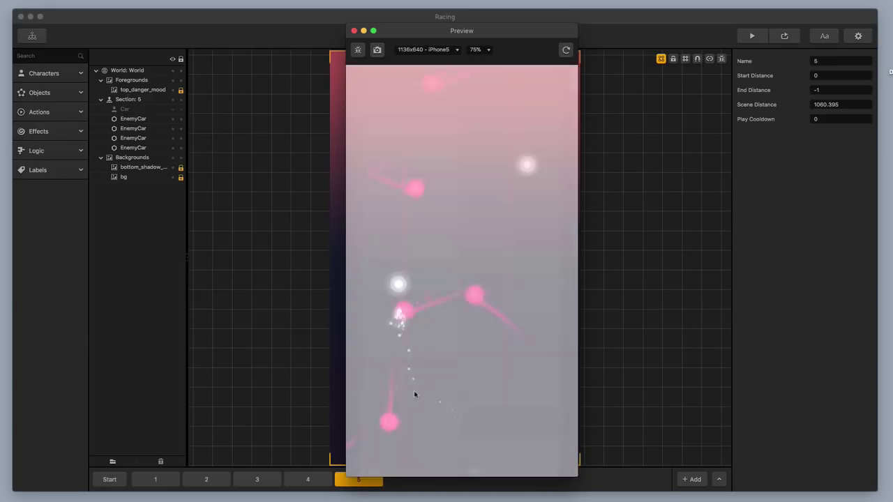
Step: Restart from the Game Over screen to begin a fresh run in the preview
{"action": "left_click", "coordinate": [447, 430]}
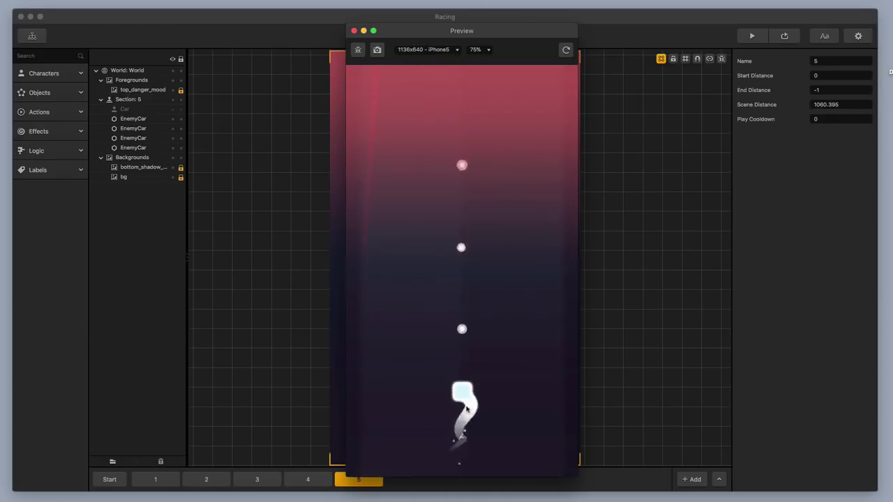